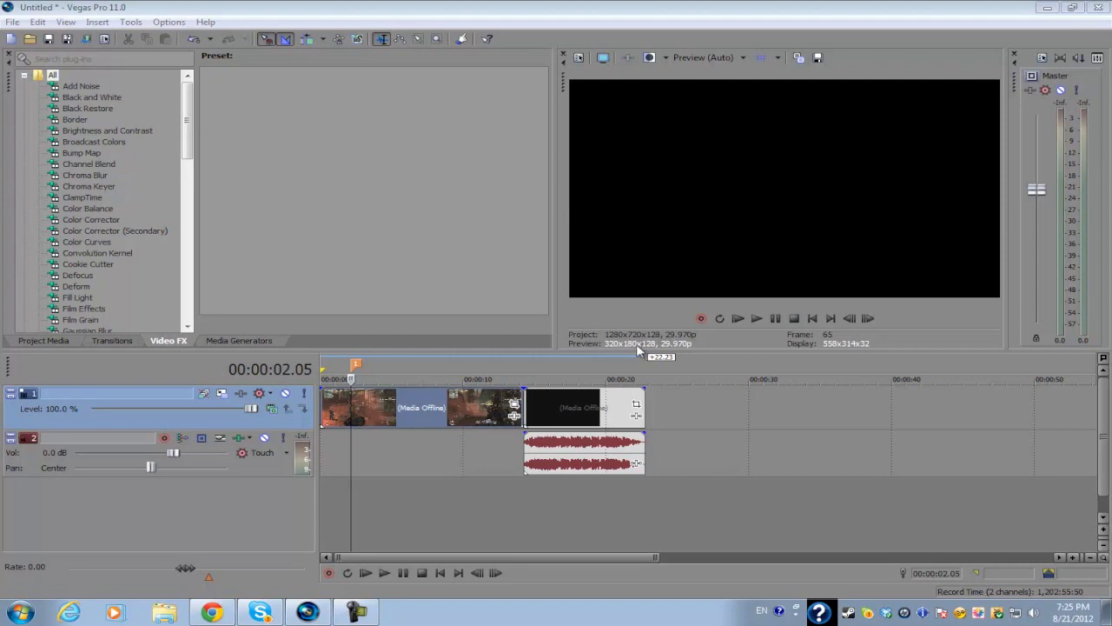
pyautogui.scroll(5, 365, 414)
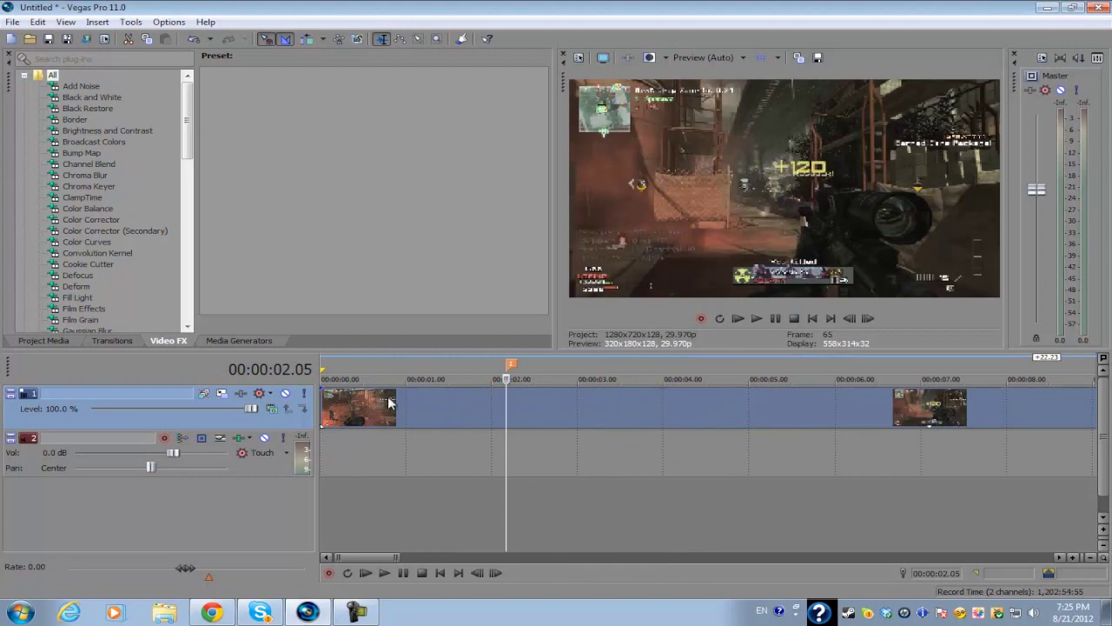
pyautogui.scroll(-2, 391, 400)
pyautogui.scroll(2, 391, 400)
pyautogui.scroll(-2, 391, 399)
pyautogui.scroll(2, 393, 399)
pyautogui.scroll(-2, 504, 399)
pyautogui.scroll(2, 506, 399)
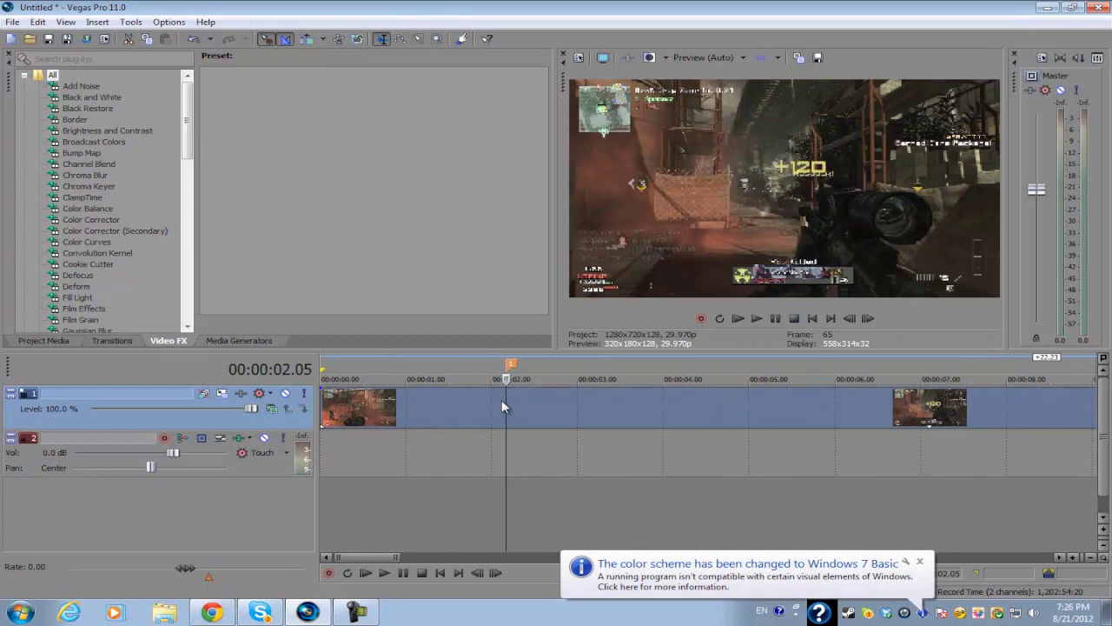
pyautogui.click(415, 407)
pyautogui.scroll(-2, 409, 407)
pyautogui.press('space')
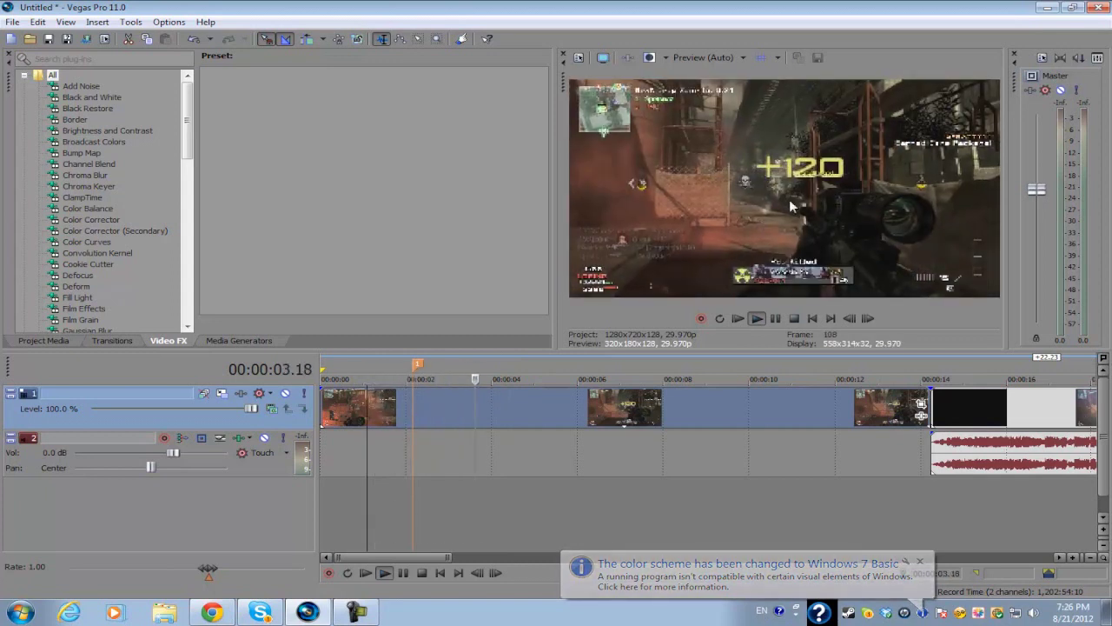
pyautogui.click(482, 407)
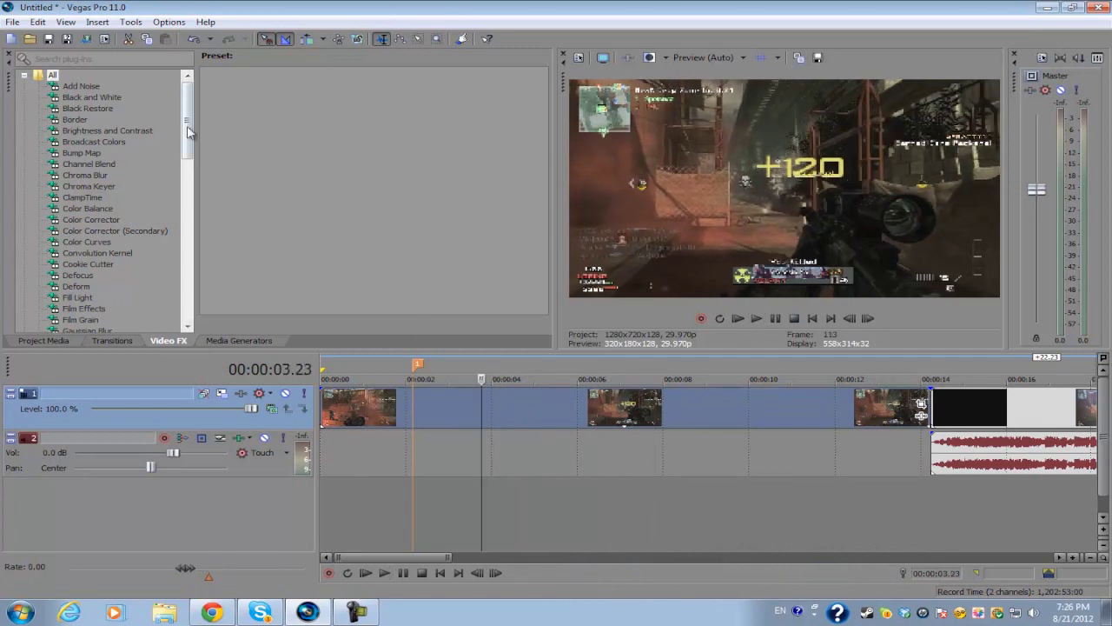
pyautogui.moveTo(189, 129); pyautogui.dragTo(194, 104)
pyautogui.click(413, 405)
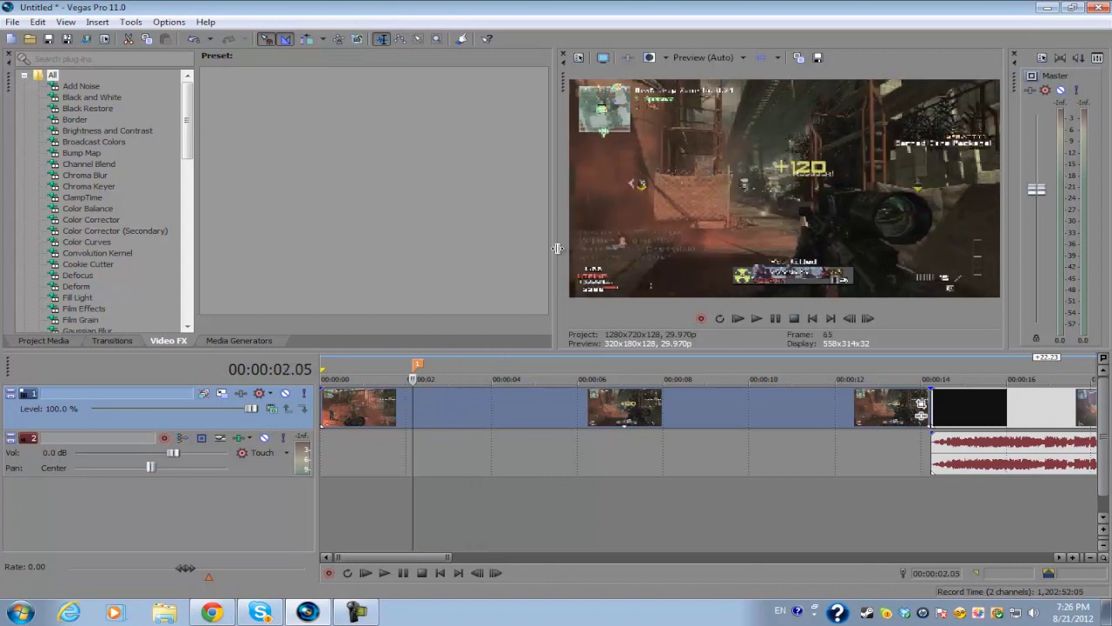
pyautogui.scroll(-3, 438, 412)
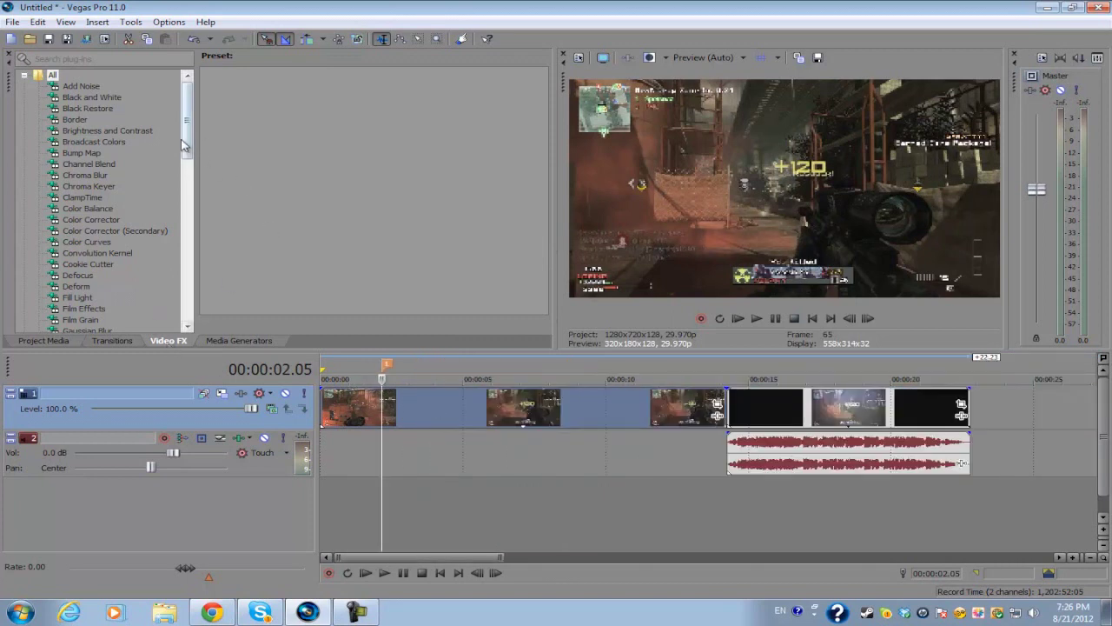
# - Show the Film Effects presets in Video FX and try dragging the Reset to None preset
pyautogui.scroll(-4, 104, 197)
pyautogui.click(83, 186)
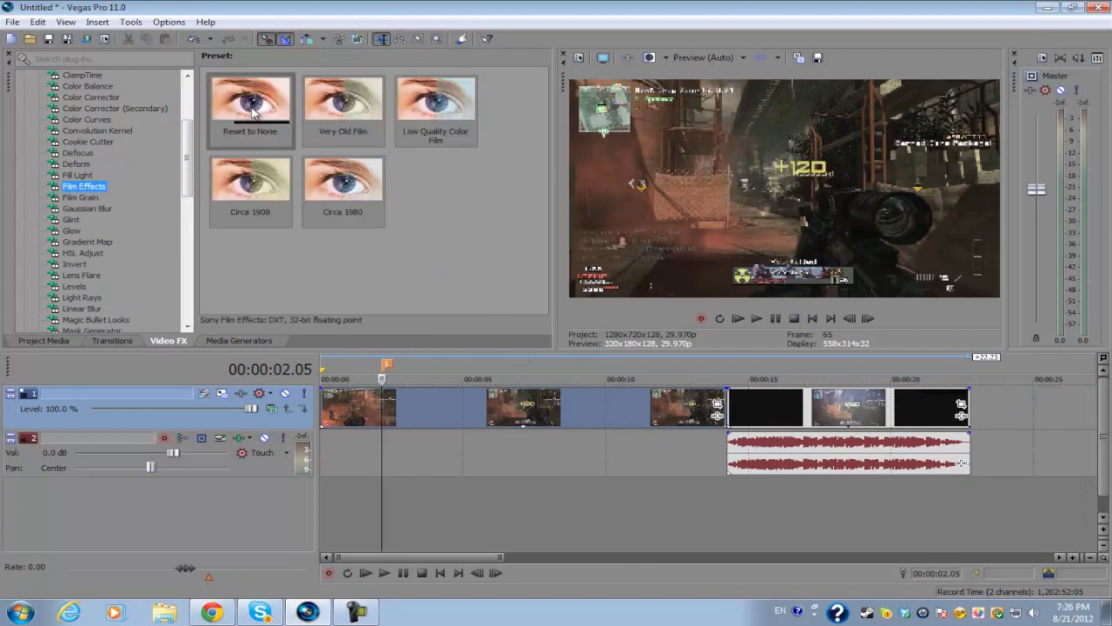
pyautogui.moveTo(252, 109); pyautogui.dragTo(393, 419)
pyautogui.scroll(5, 391, 419)
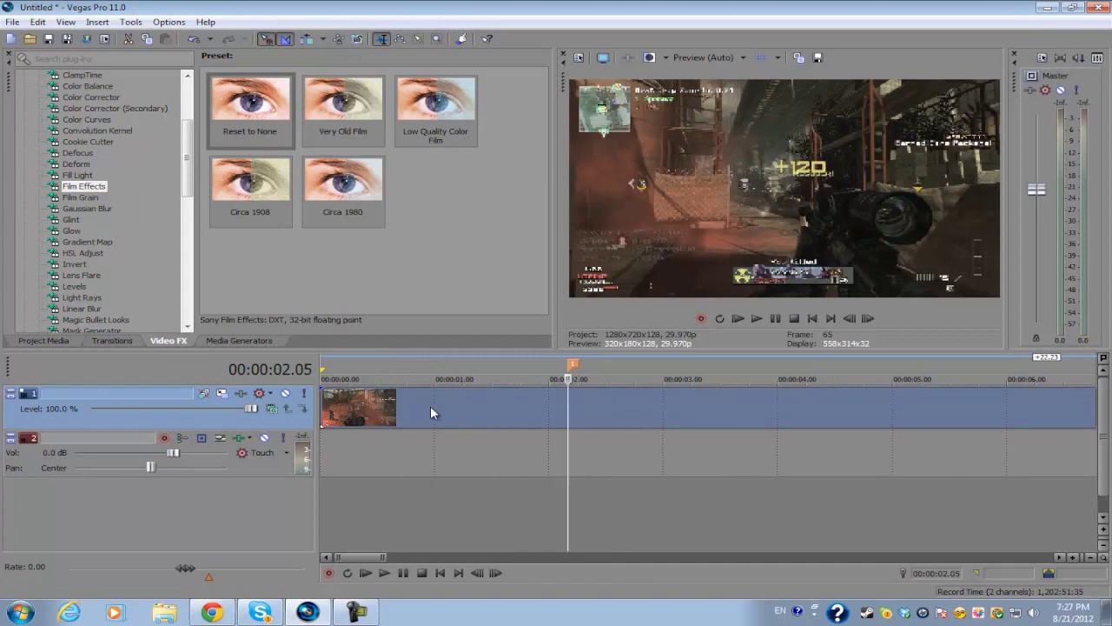
pyautogui.scroll(-2, 461, 419)
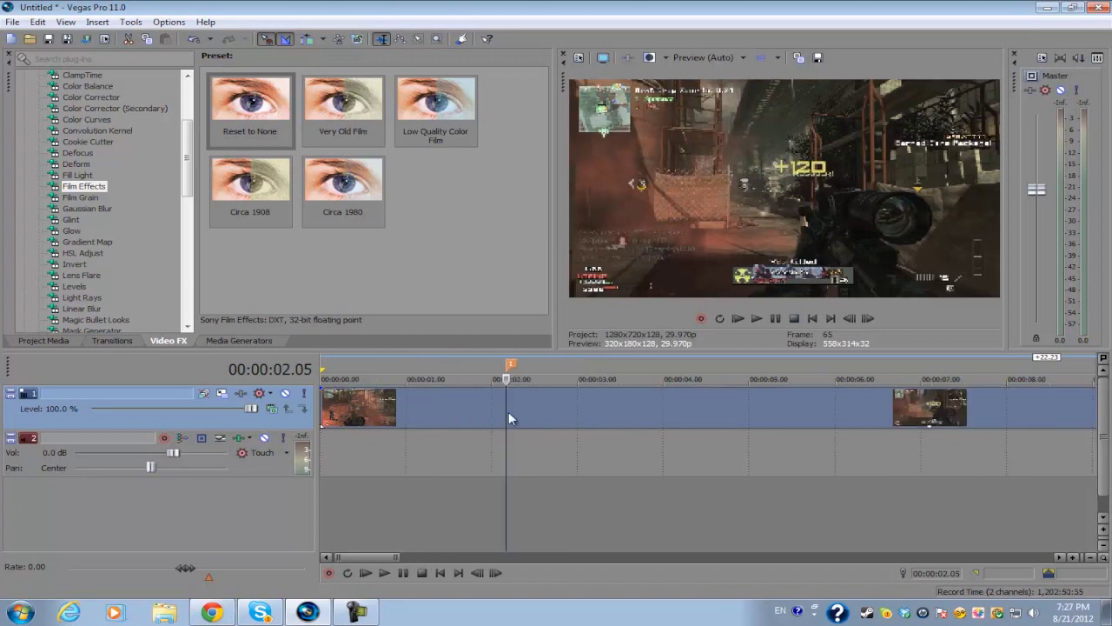
pyautogui.scroll(-2, 511, 413)
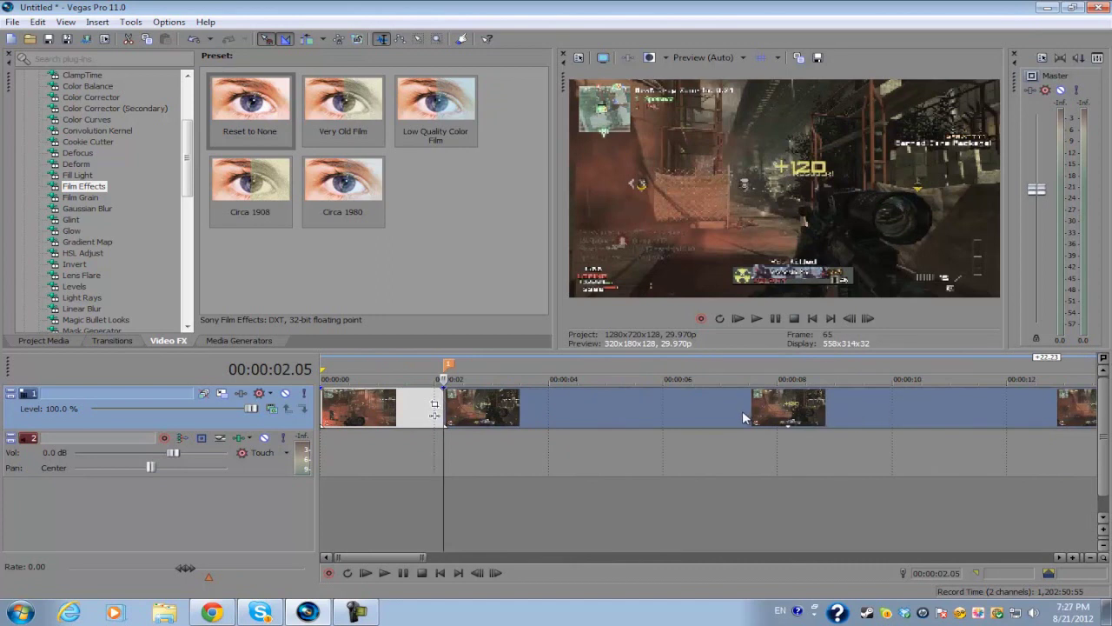
# - Split the gameplay clip at the playhead at 00:00:08.22
pyautogui.click(848, 402)
pyautogui.click(800, 402)
pyautogui.click(855, 402)
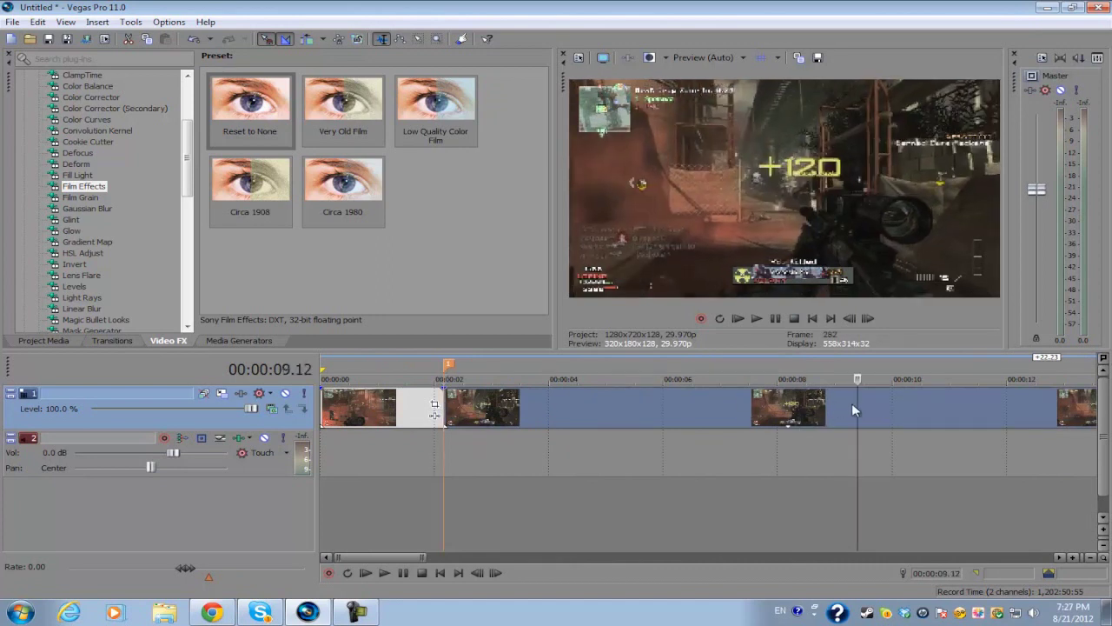
pyautogui.click(820, 404)
pyautogui.press('s')
# - Shift the clips after the split to the left and select the clip near 5 seconds
pyautogui.scroll(2, 814, 408)
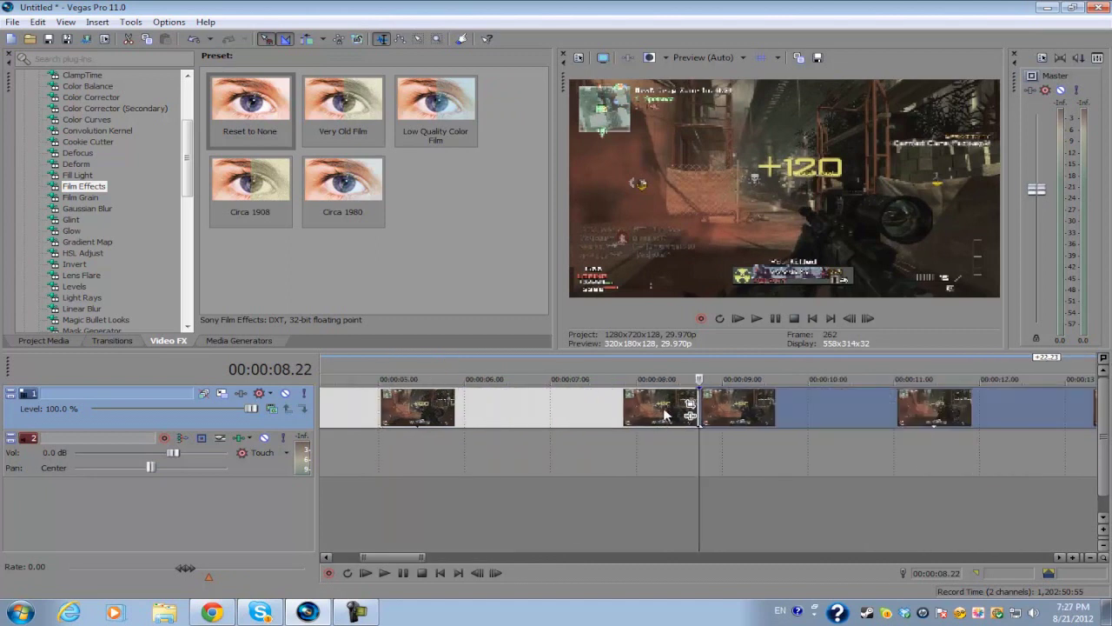
pyautogui.scroll(-2, 692, 409)
pyautogui.moveTo(604, 429); pyautogui.dragTo(540, 420)
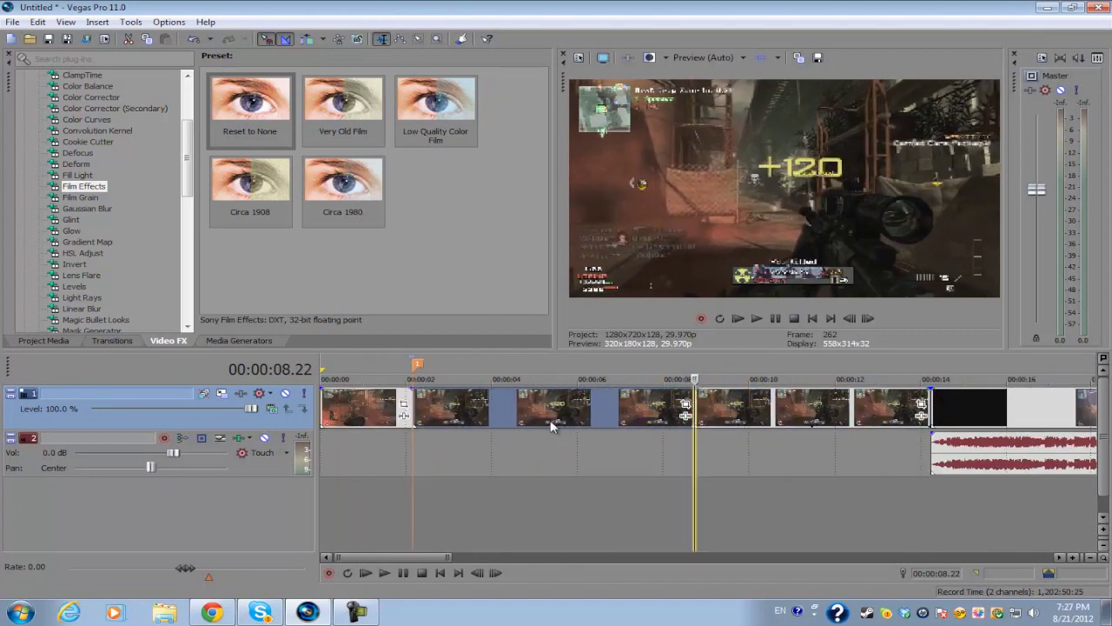
pyautogui.click(539, 421)
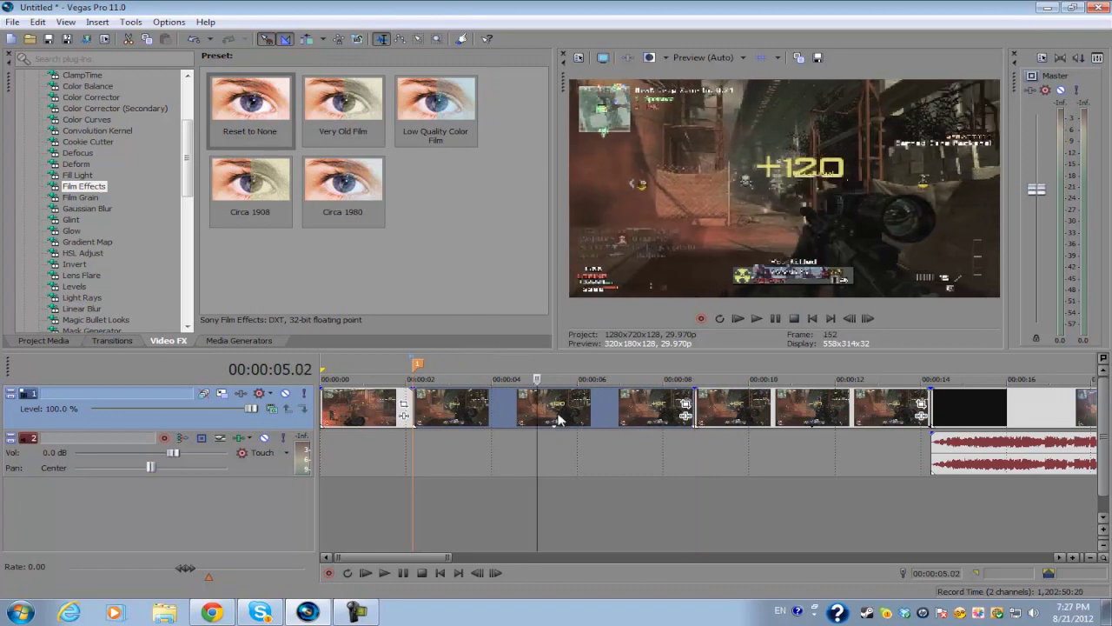
pyautogui.scroll(2, 557, 420)
pyautogui.scroll(-2, 563, 409)
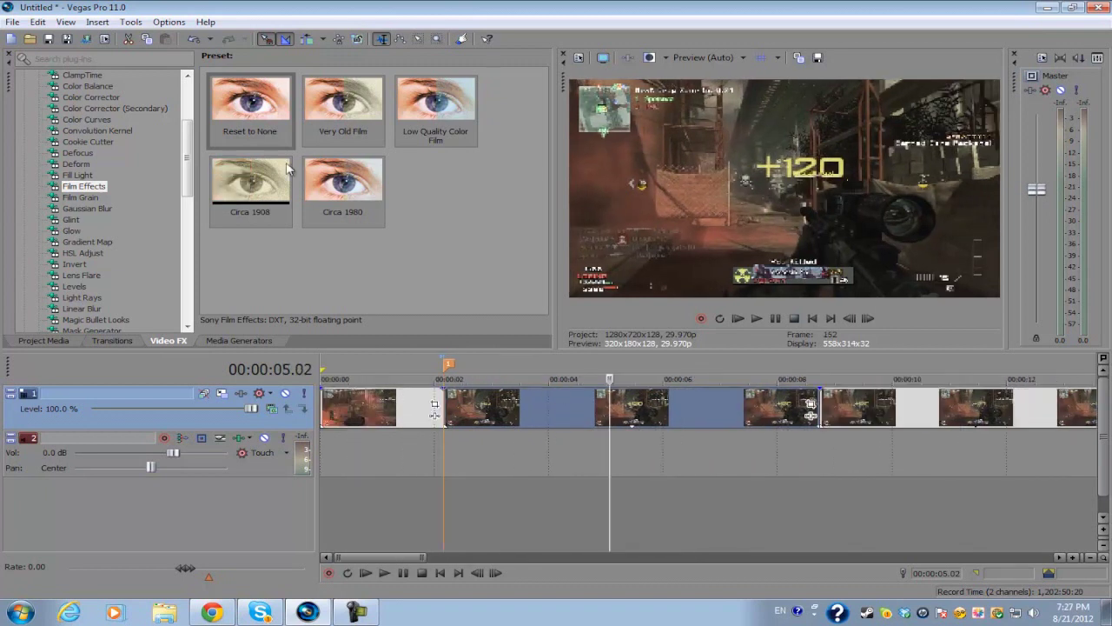
# - Apply Reset to None Film Effects with Jitter particles at 11.5328, then select a range back to 1 second
pyautogui.moveTo(249, 113); pyautogui.dragTo(521, 417)
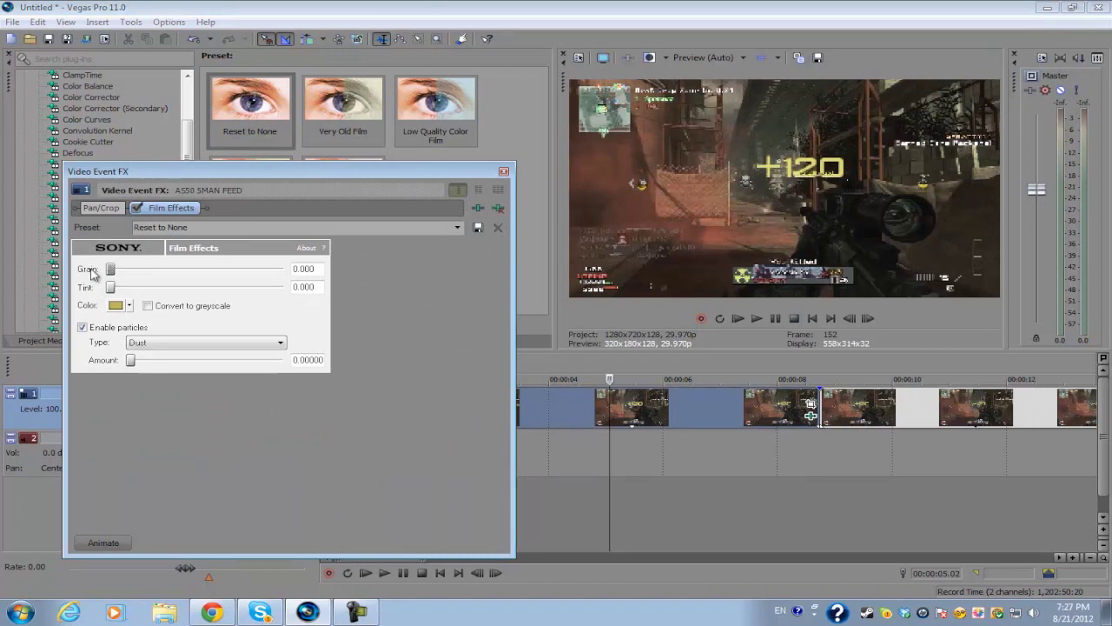
pyautogui.moveTo(110, 270); pyautogui.dragTo(75, 284)
pyautogui.click(234, 347)
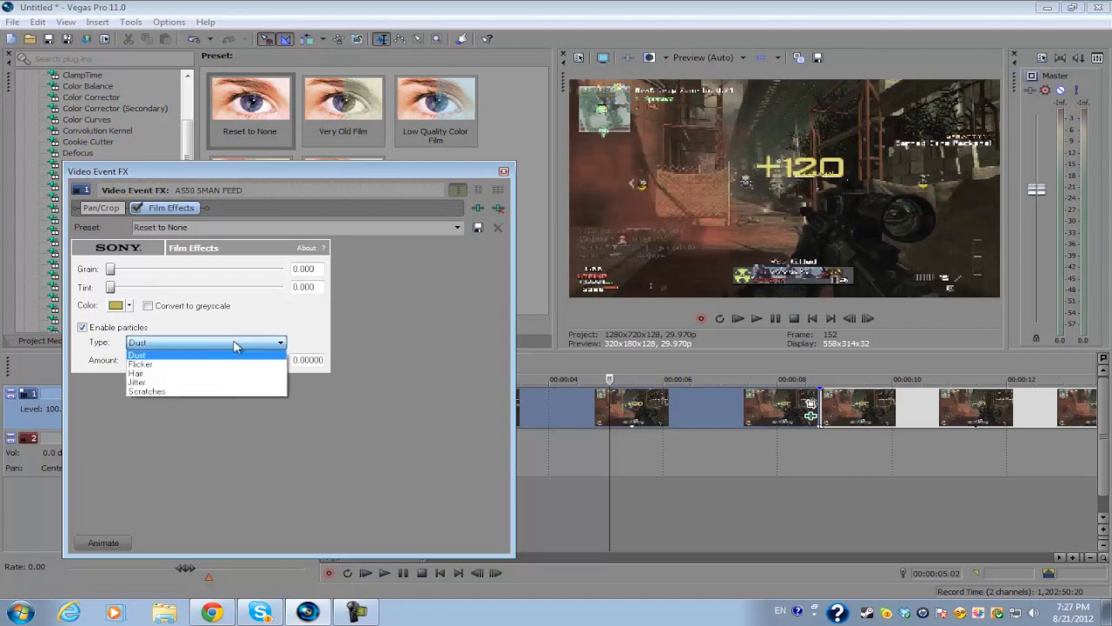
pyautogui.click(138, 382)
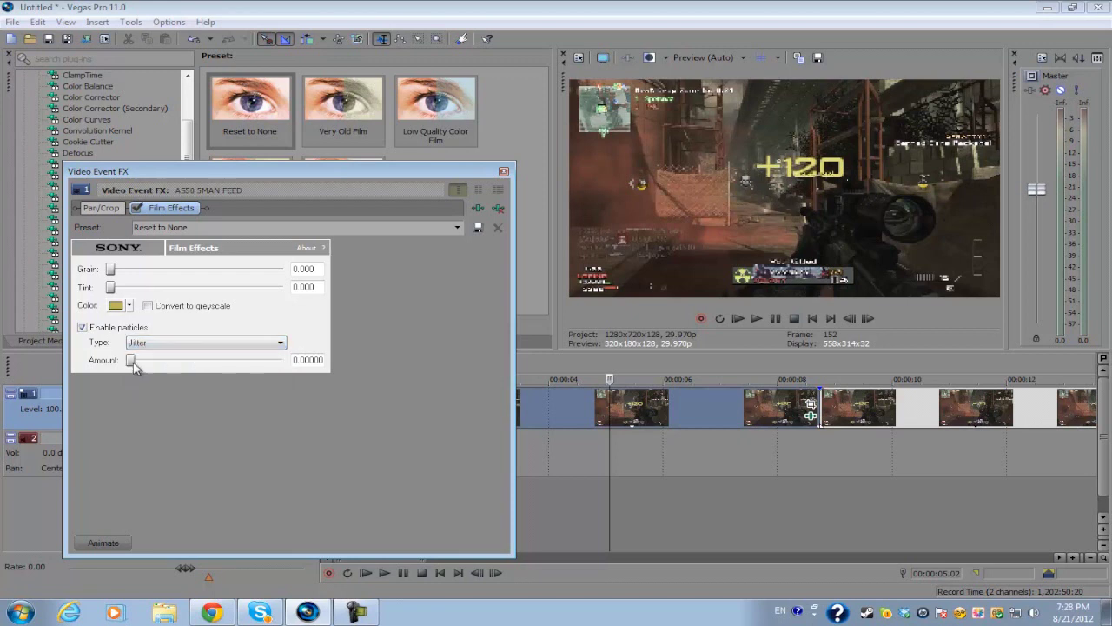
pyautogui.moveTo(134, 363); pyautogui.dragTo(184, 361)
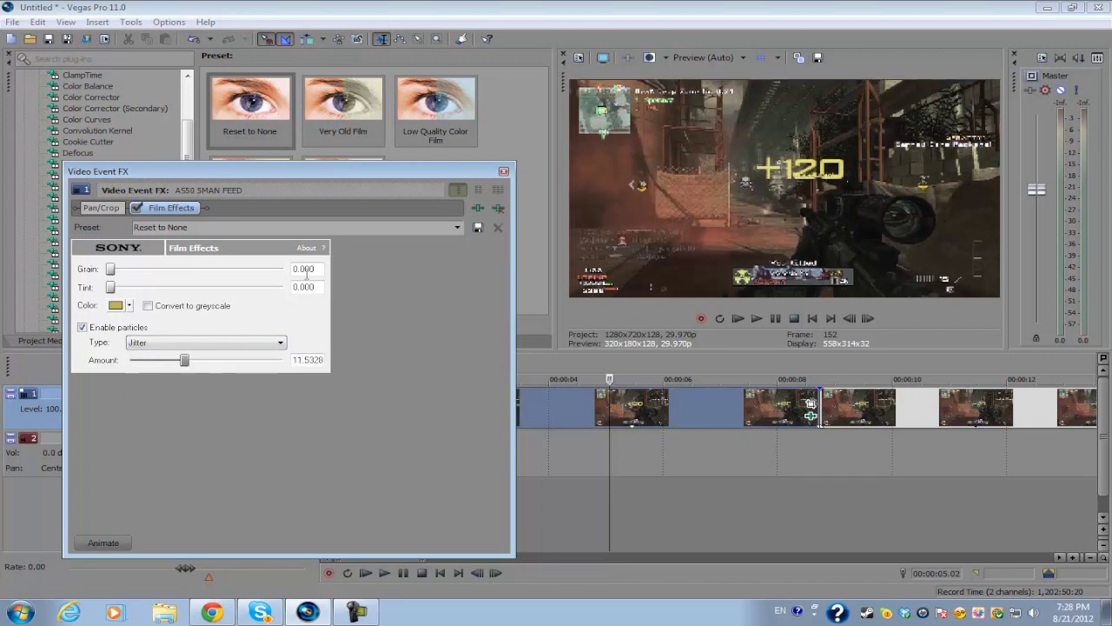
pyautogui.click(504, 171)
pyautogui.moveTo(863, 486); pyautogui.dragTo(380, 348)
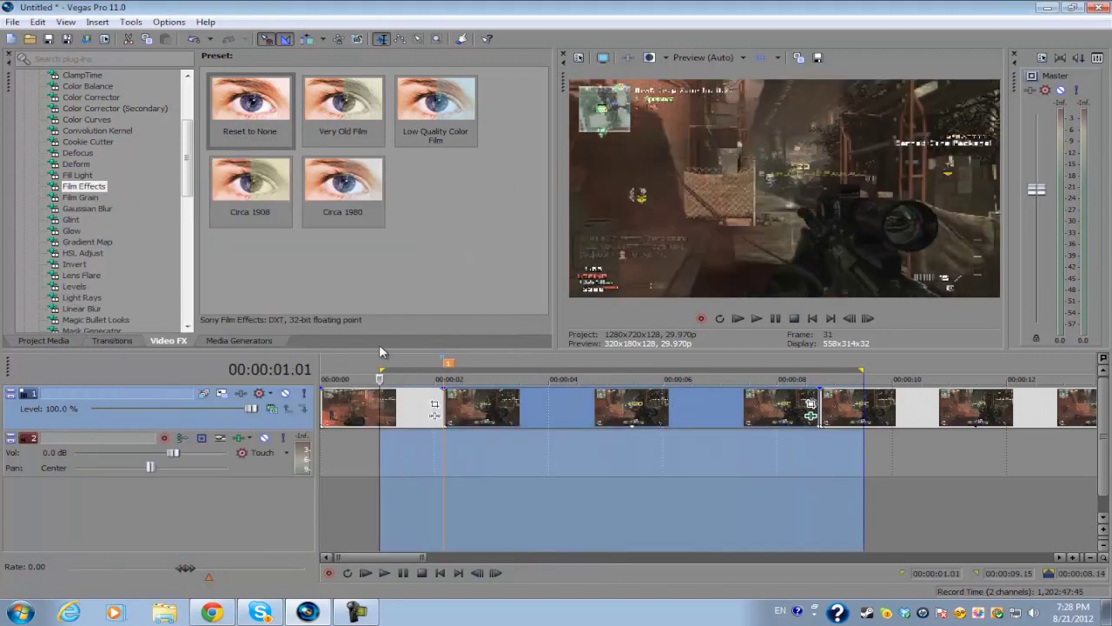
# - Loop-play the selected stretch of the slowed section, then clear the selection and stop playback
pyautogui.press('space')
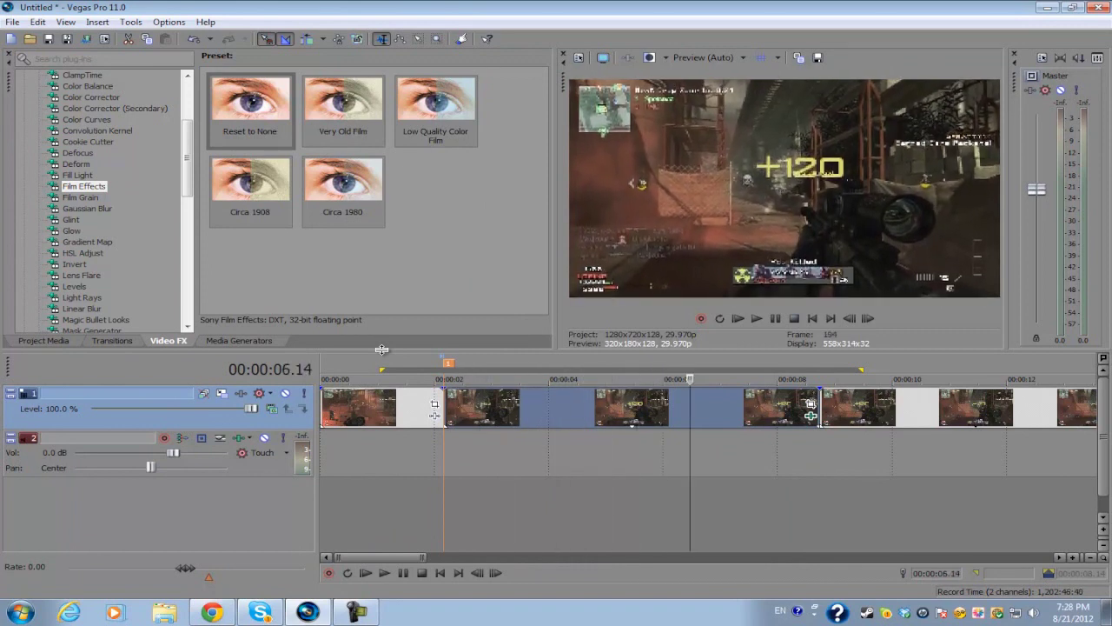
pyautogui.press('o')
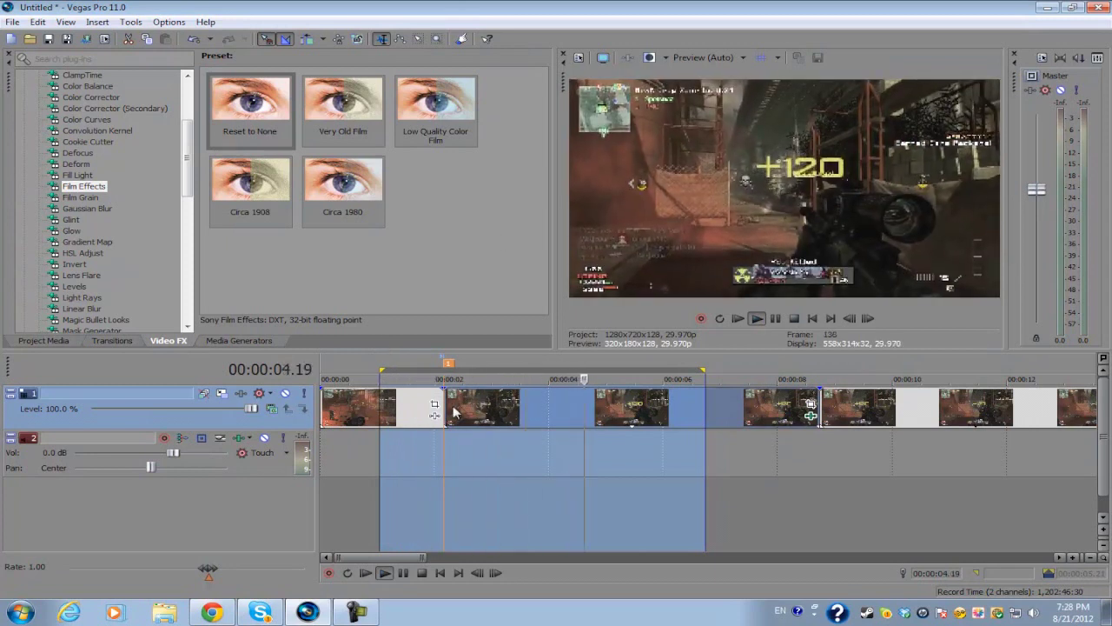
pyautogui.click(829, 456)
pyautogui.press('space')
# - In the middle clip's Film Effects, try Jitter particles, then switch to Flicker at amount 27.7763
pyautogui.click(810, 404)
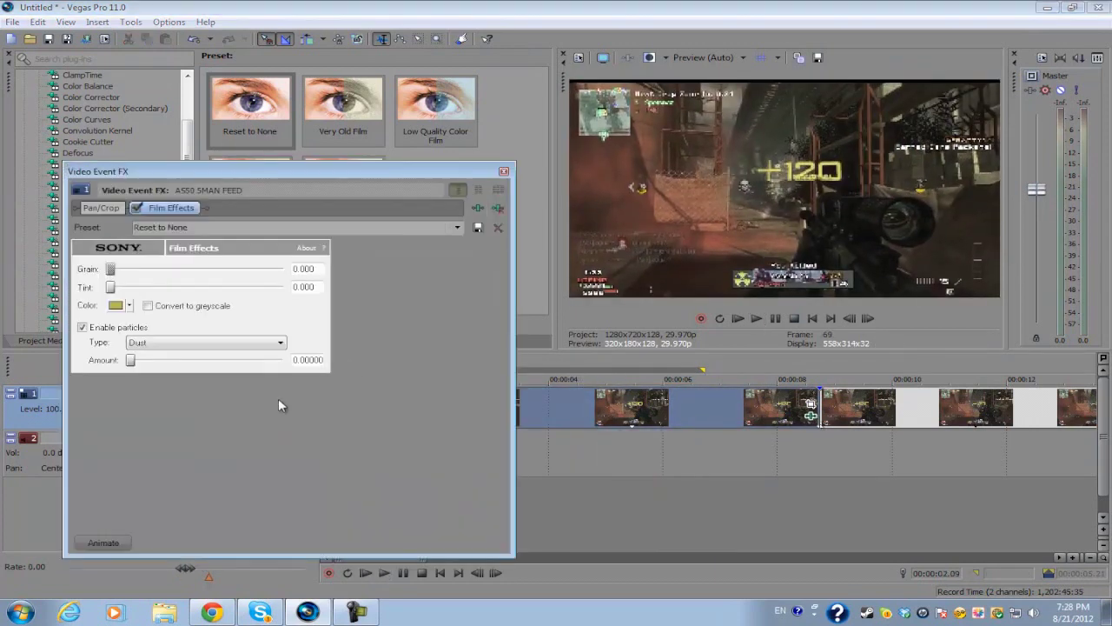
pyautogui.click(155, 342)
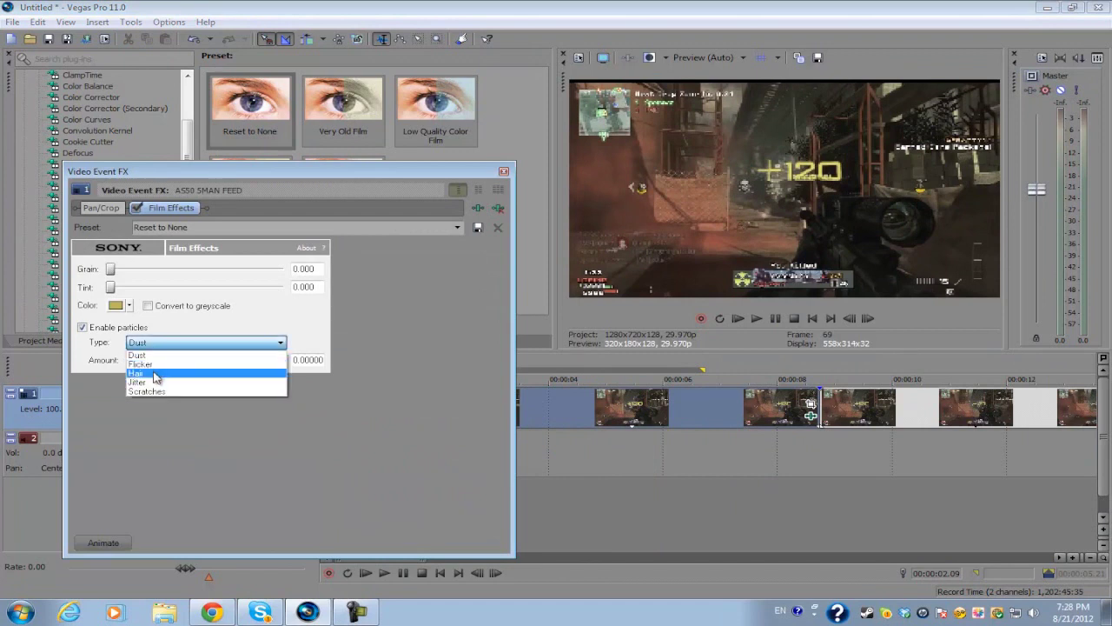
pyautogui.click(151, 383)
pyautogui.moveTo(184, 359); pyautogui.dragTo(256, 369)
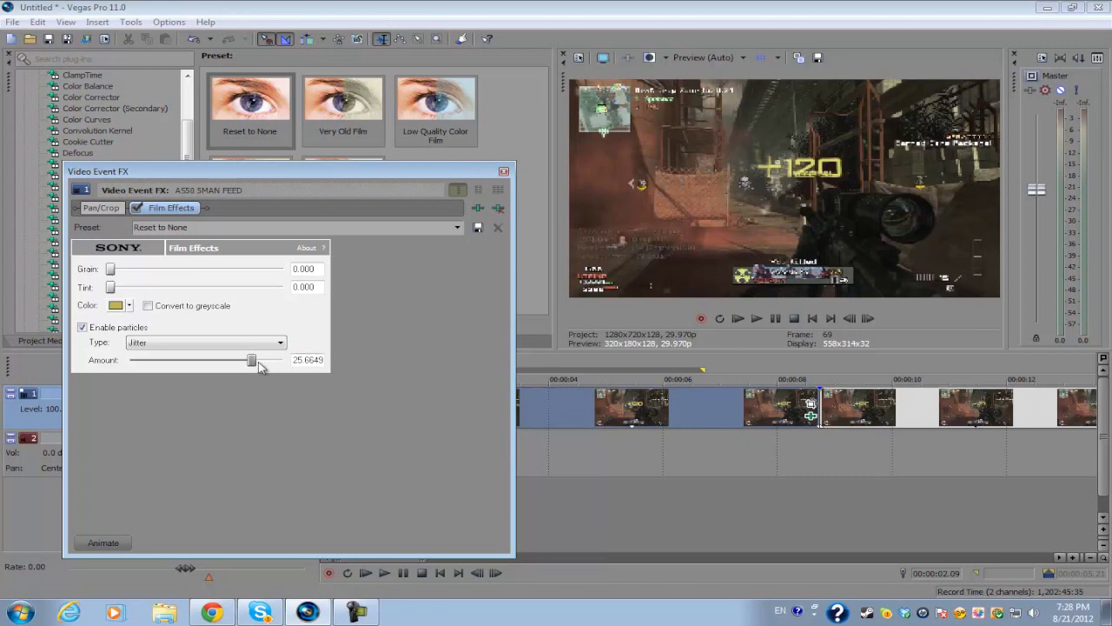
pyautogui.moveTo(254, 360); pyautogui.dragTo(141, 358)
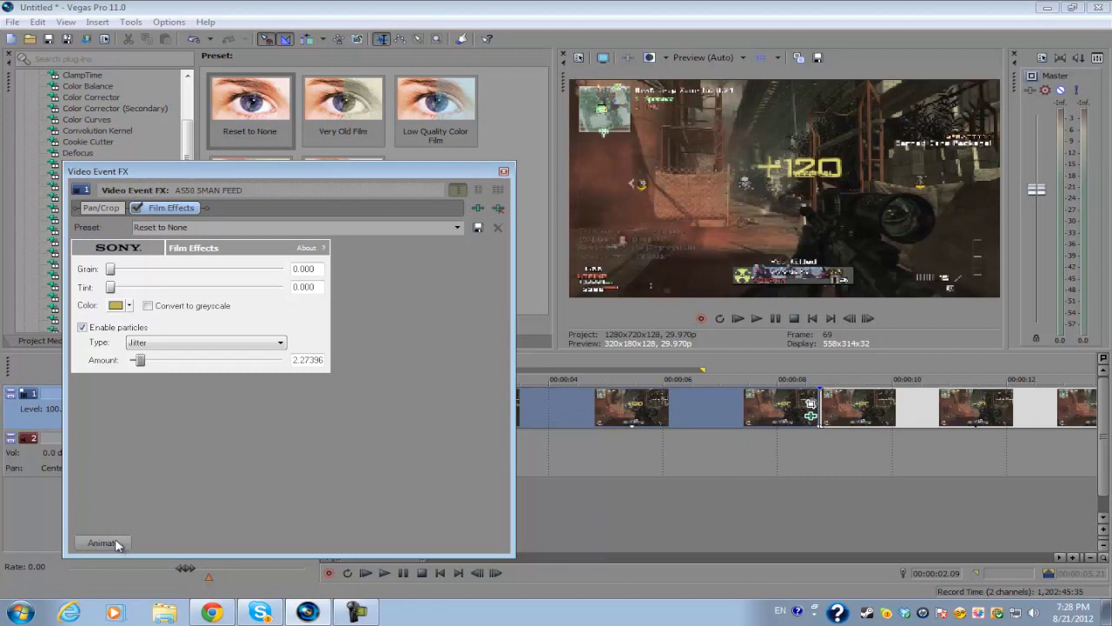
pyautogui.click(250, 344)
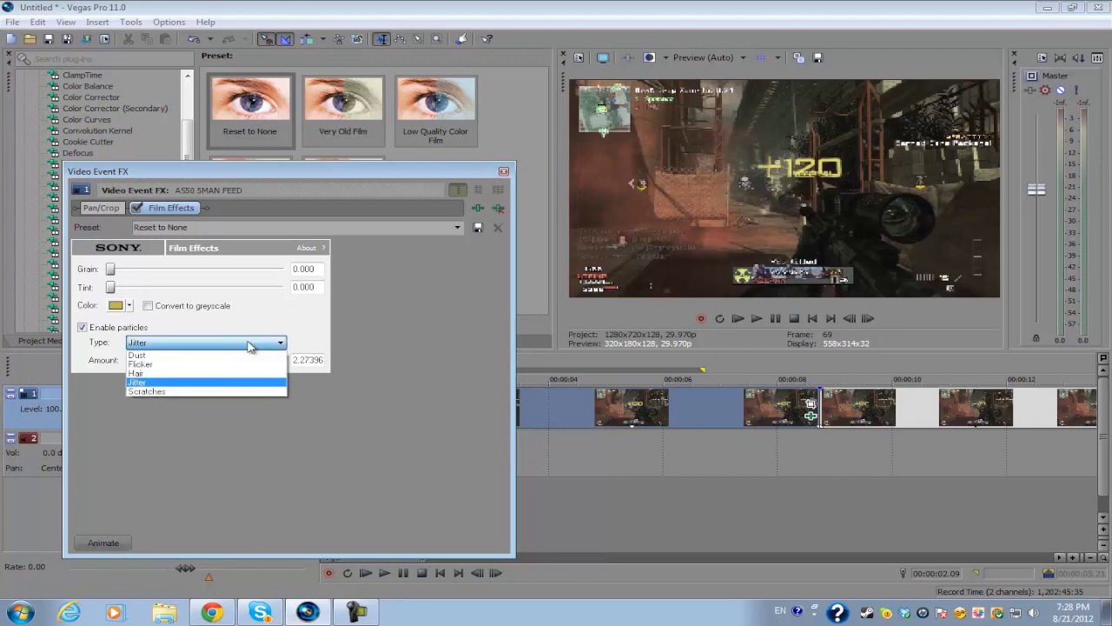
pyautogui.click(213, 364)
pyautogui.moveTo(141, 360); pyautogui.dragTo(280, 361)
# - Close Film Effects and loop-play a shortened region to preview the flicker, stopping near 3 seconds
pyautogui.click(503, 171)
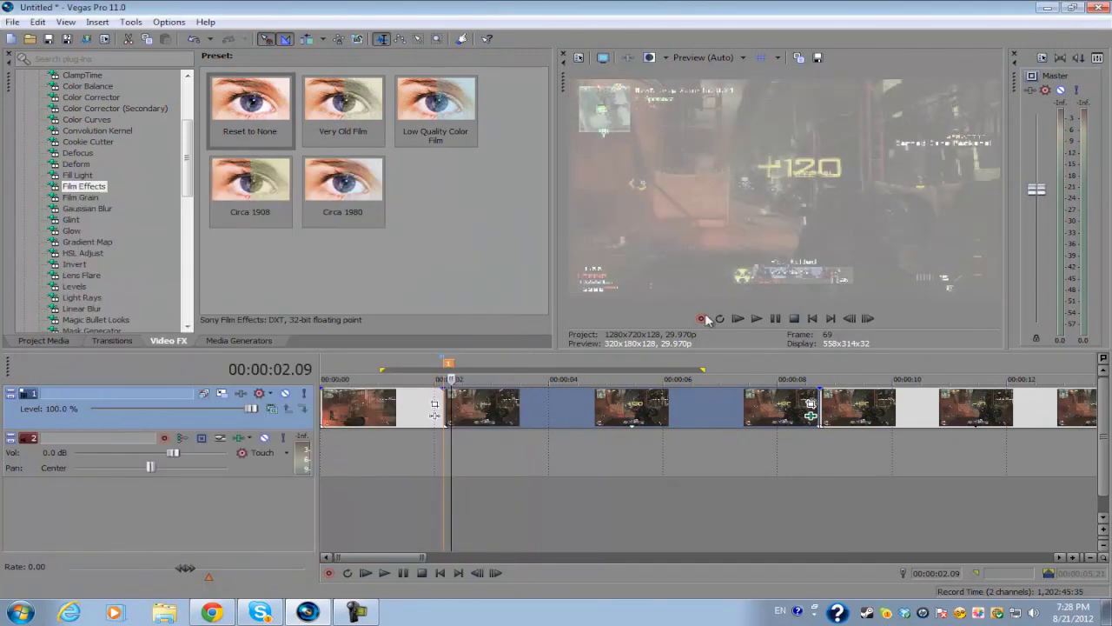
pyautogui.press('space')
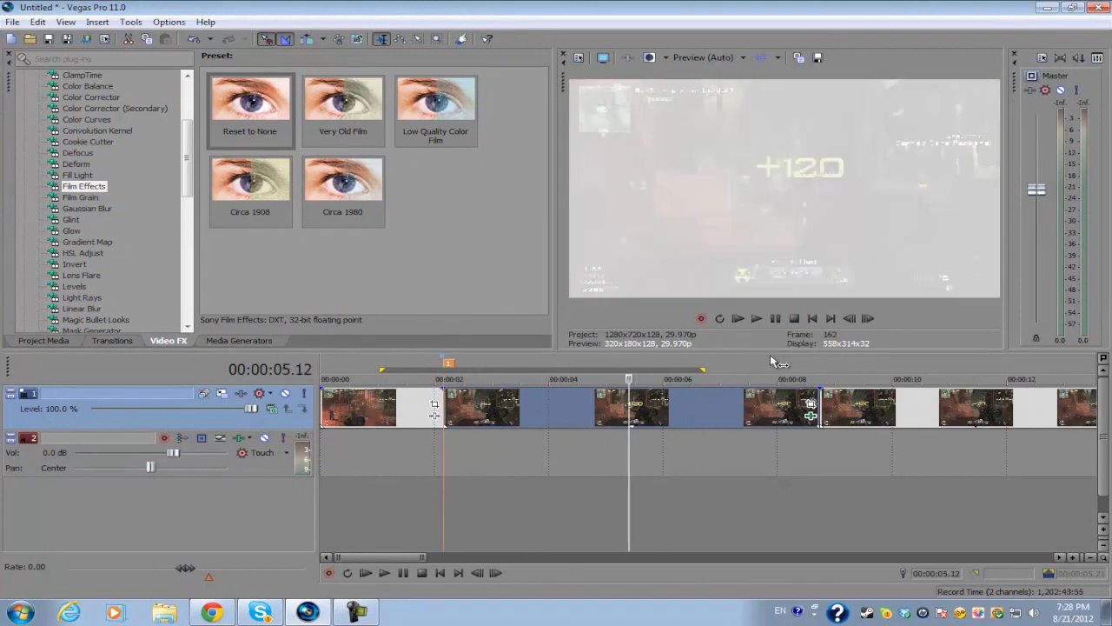
pyautogui.moveTo(702, 369); pyautogui.dragTo(666, 369)
pyautogui.press('space')
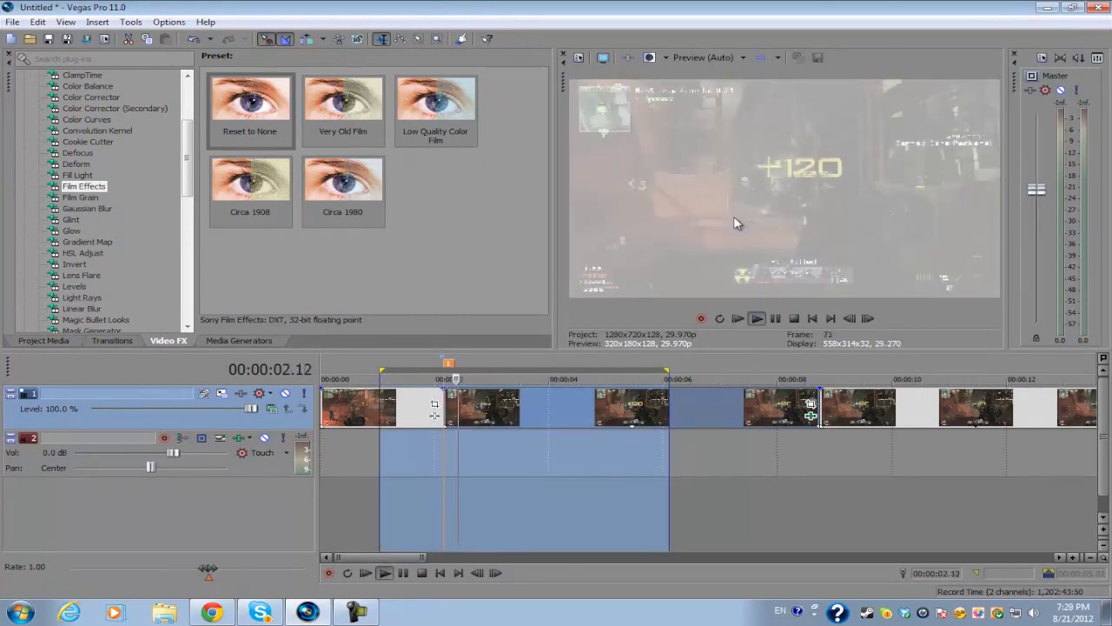
pyautogui.click(519, 408)
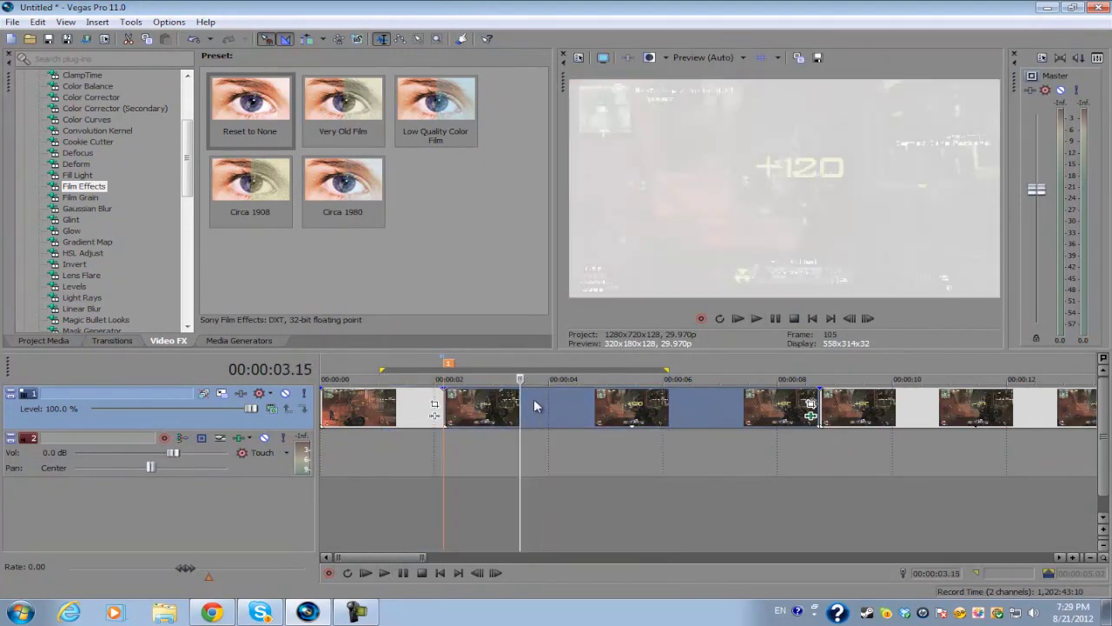
# - Step frame by frame to 00:00:04.02 and bring up the Video Output FX window
pyautogui.click(869, 318)
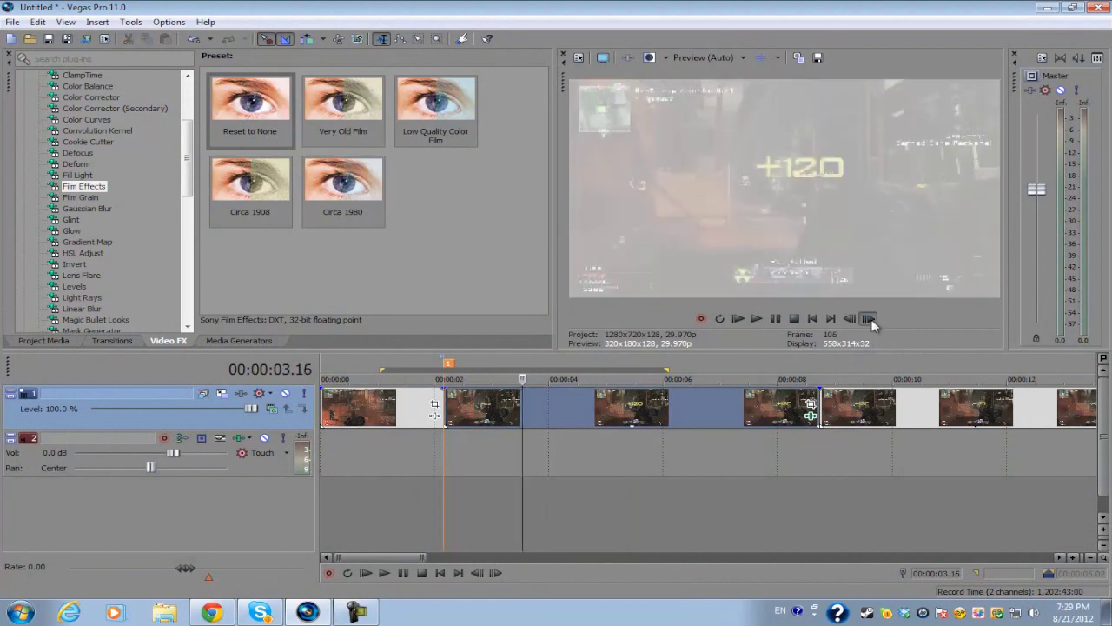
pyautogui.click(869, 319)
pyautogui.click(866, 318)
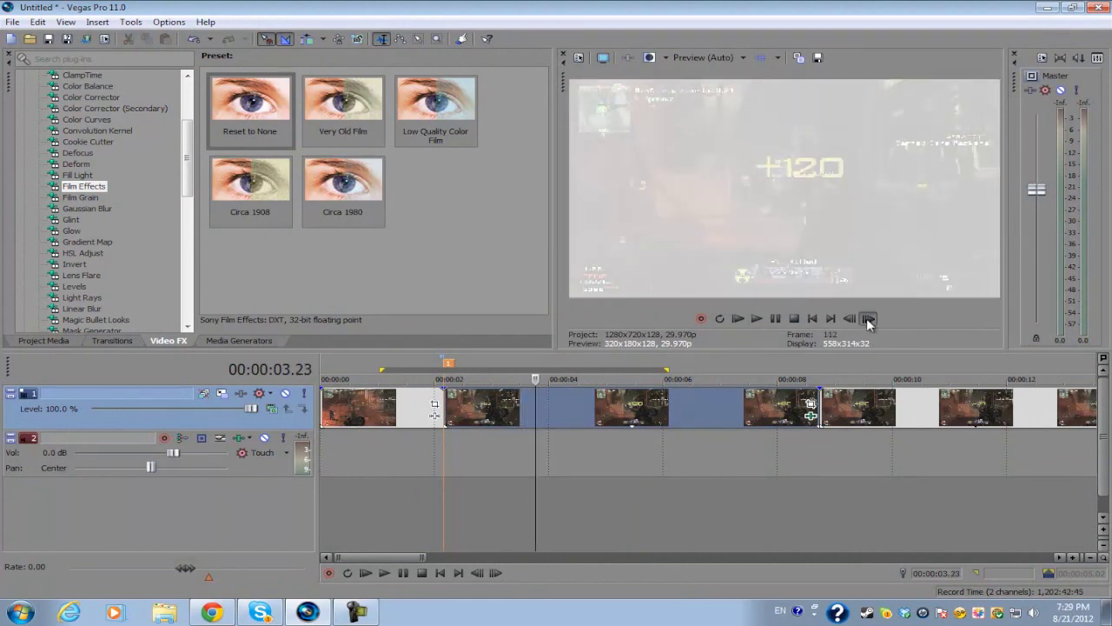
pyautogui.click(852, 318)
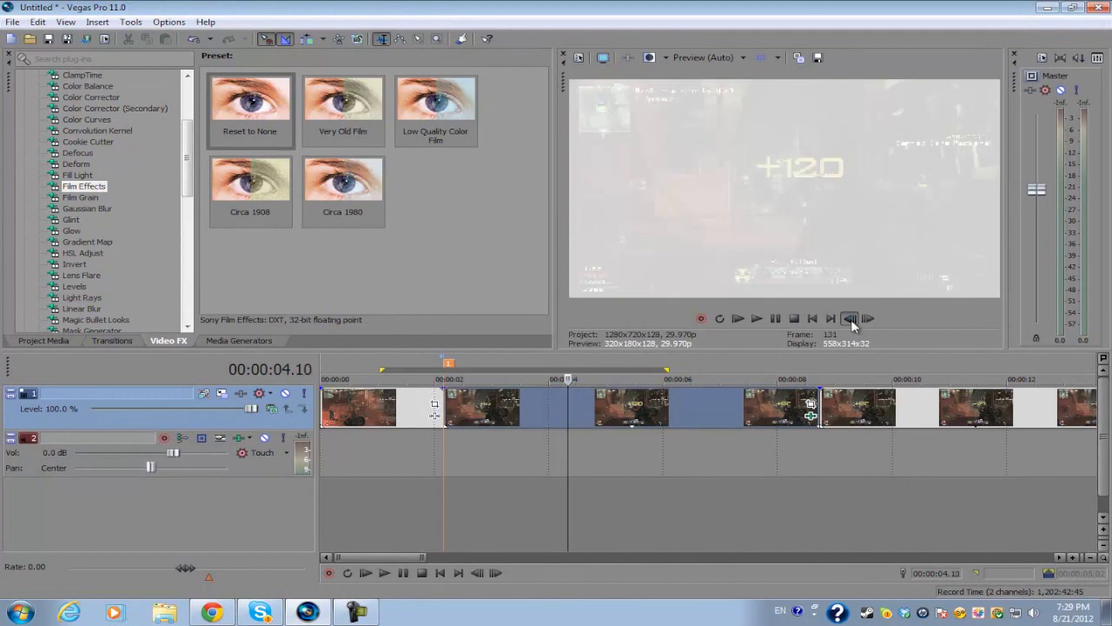
pyautogui.click(651, 59)
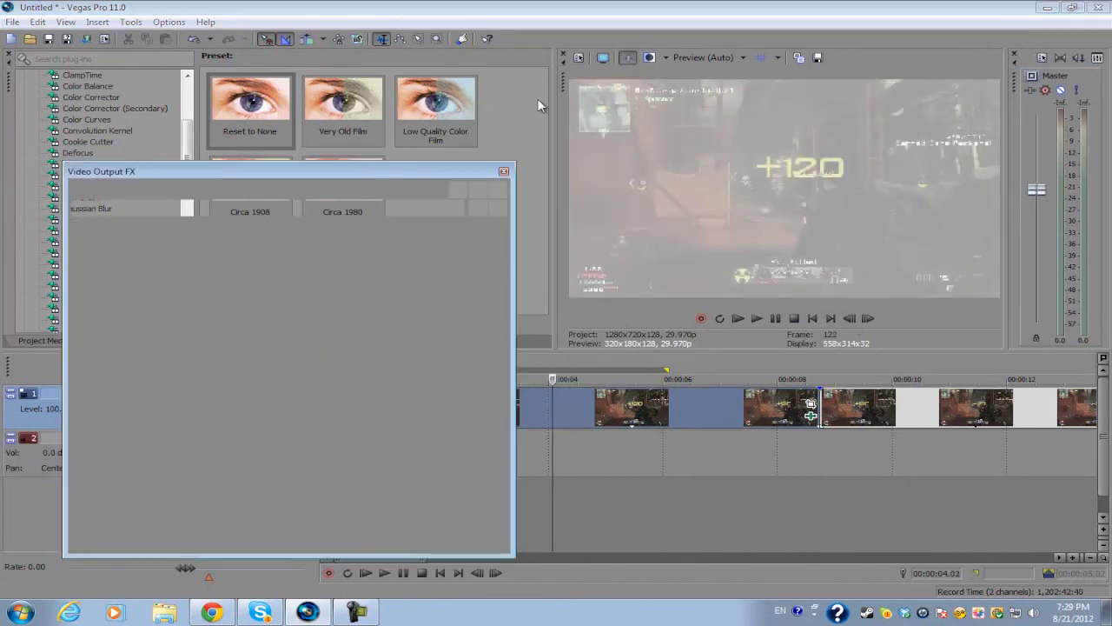
# - Close the Video Output FX window without adding an effect, then zoom the timeline out and back in
pyautogui.click(887, 153)
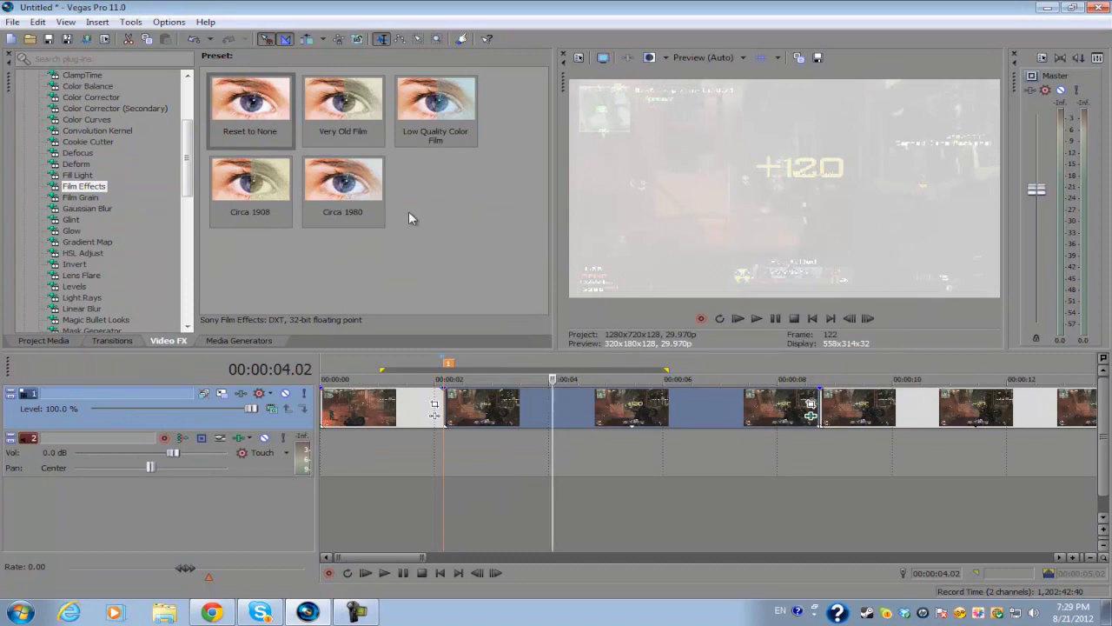
pyautogui.scroll(-3, 582, 434)
pyautogui.scroll(2, 578, 438)
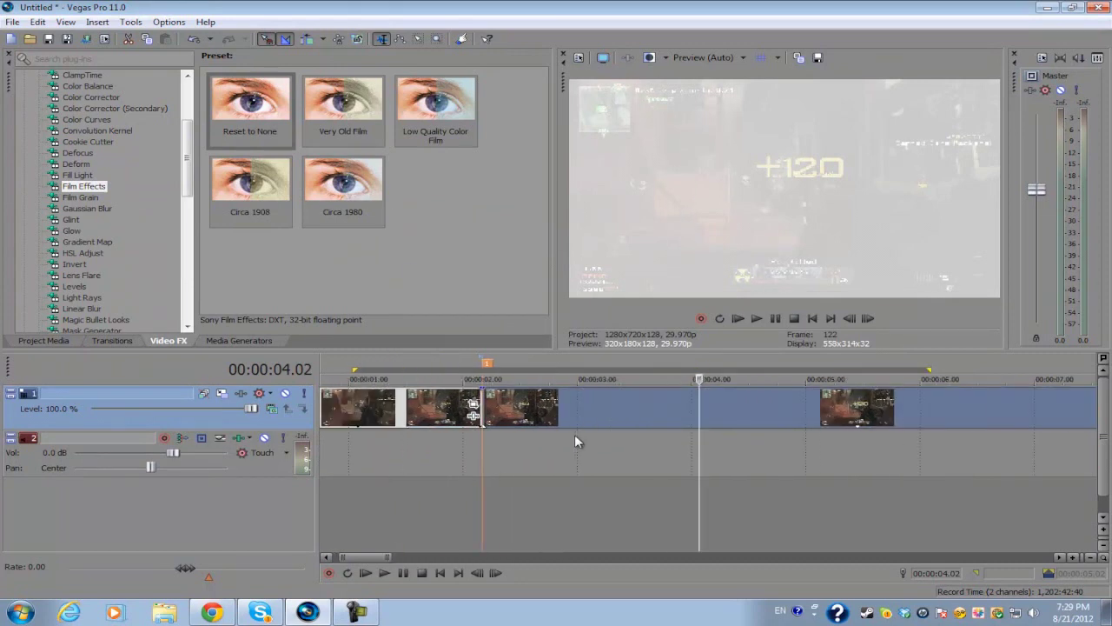
pyautogui.scroll(1, 574, 439)
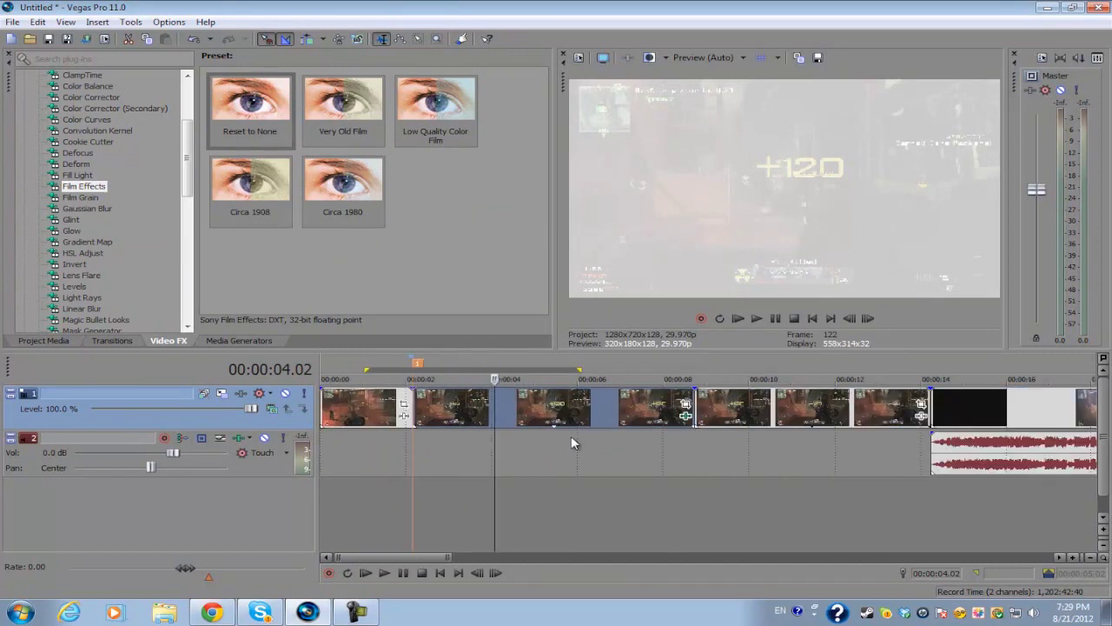